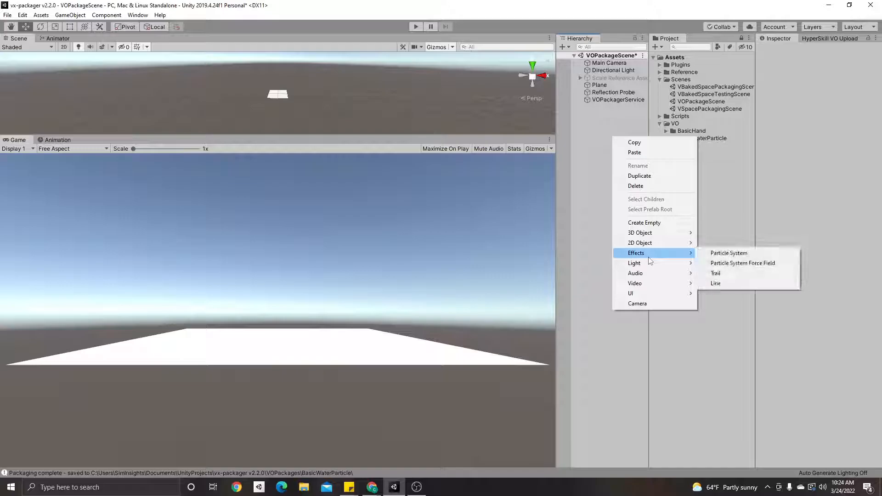
# Step: Add a Particle System to the scene, set its position to 0, 0, 0 and enlarge the Scene view
pyautogui.click(741, 255)
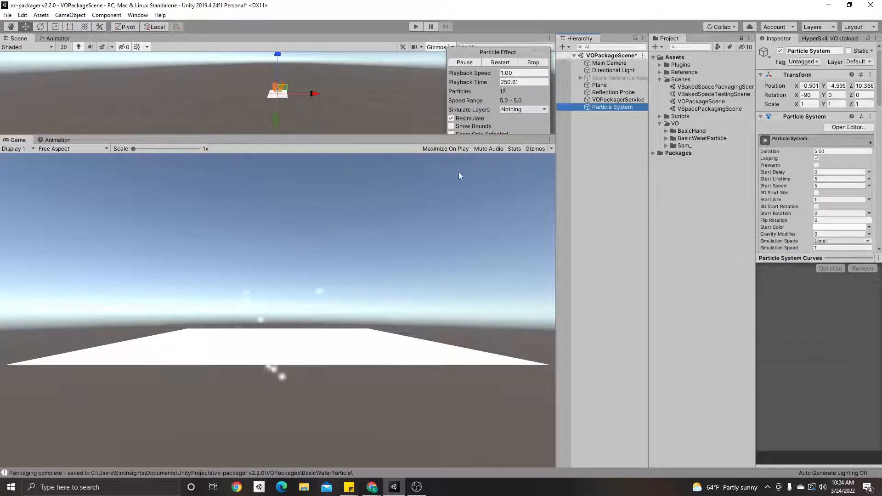
pyautogui.click(816, 84)
pyautogui.write('0')
pyautogui.press('Tab')
pyautogui.write('0')
pyautogui.press('Tab')
pyautogui.write('0')
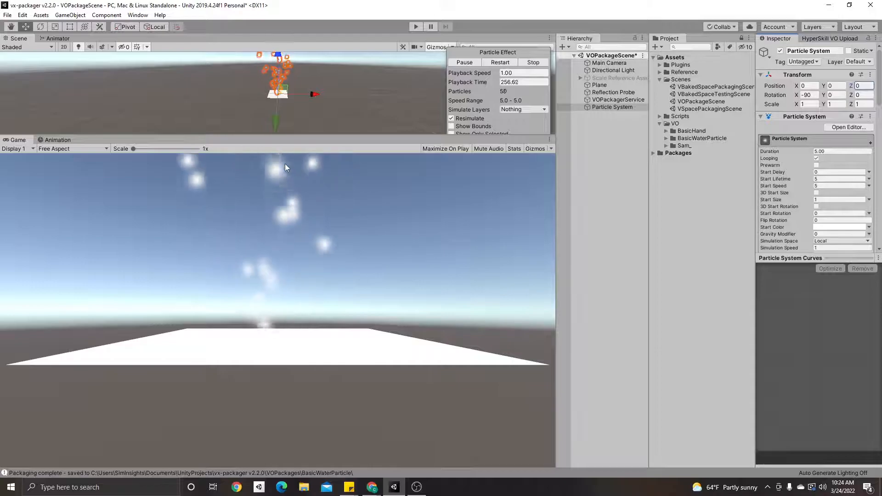
pyautogui.moveTo(319, 137); pyautogui.dragTo(320, 338)
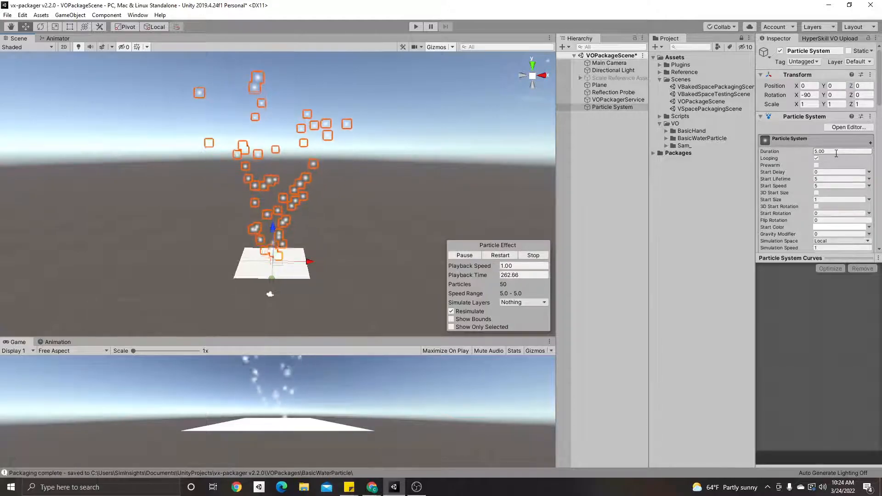
# Step: Set the particle system's duration to 10 and its start lifetime to 10
pyautogui.scroll(-3, 836, 153)
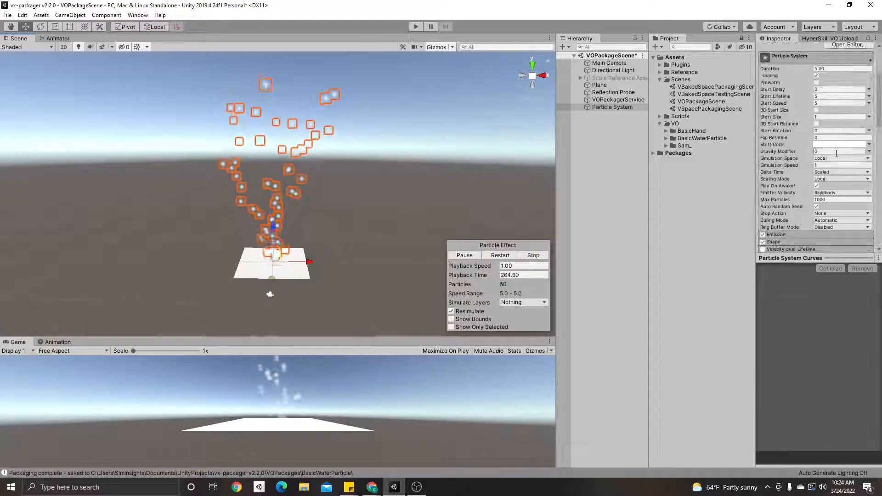
pyautogui.scroll(3, 836, 153)
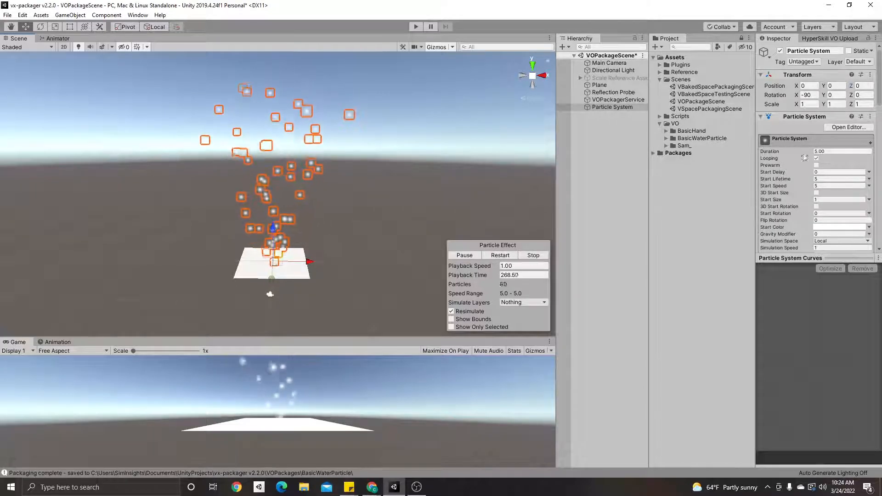
pyautogui.click(842, 151)
pyautogui.write('1')
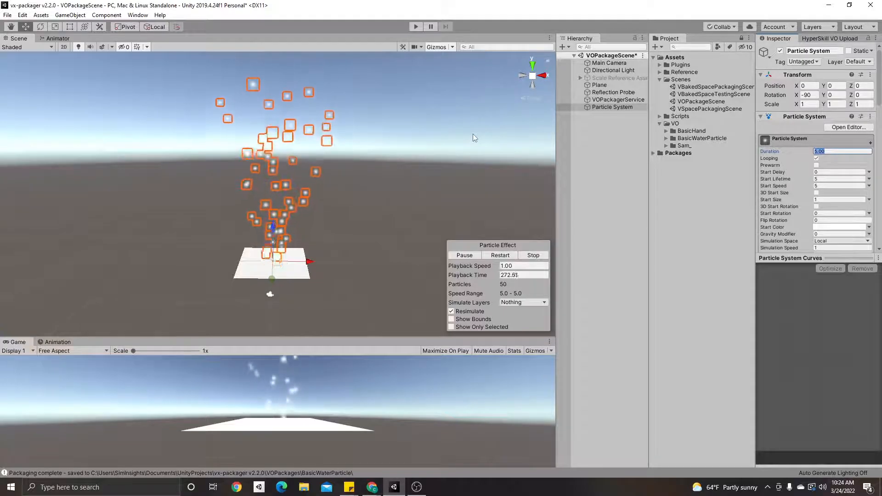
pyautogui.write('0')
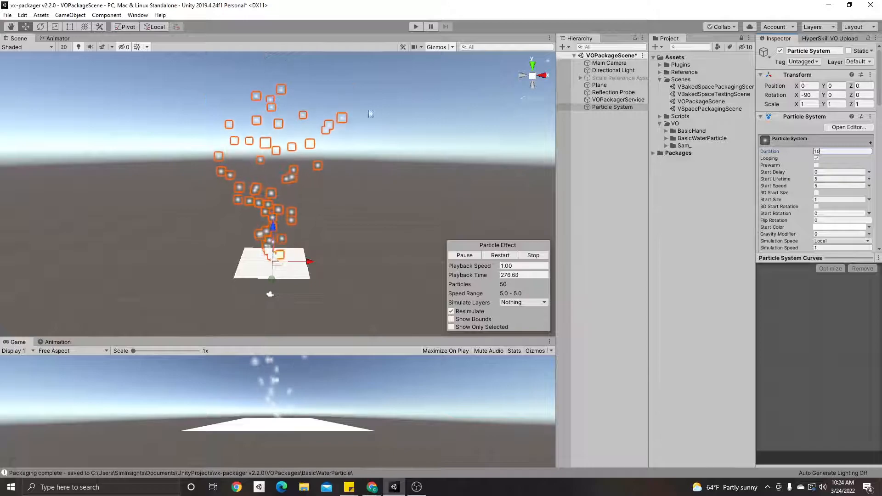
pyautogui.click(831, 180)
pyautogui.write('10')
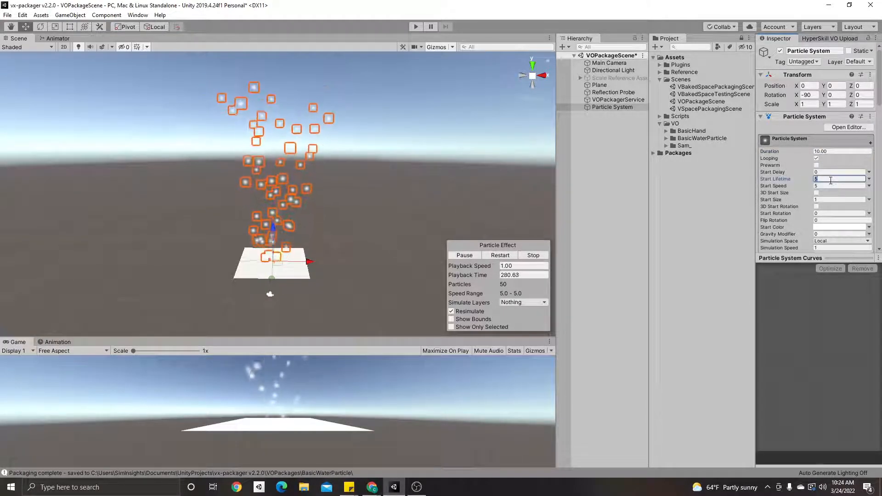
# Step: Return the particle system's duration and start lifetime to 5
pyautogui.click(835, 152)
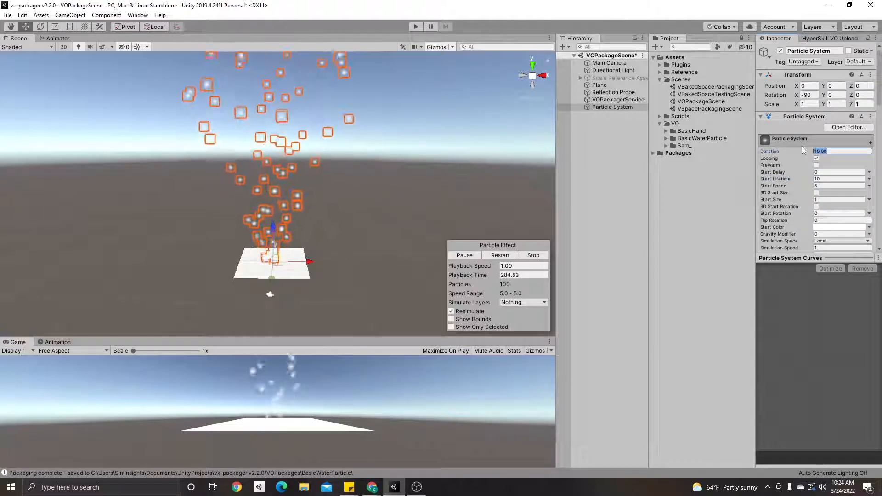
pyautogui.write('5')
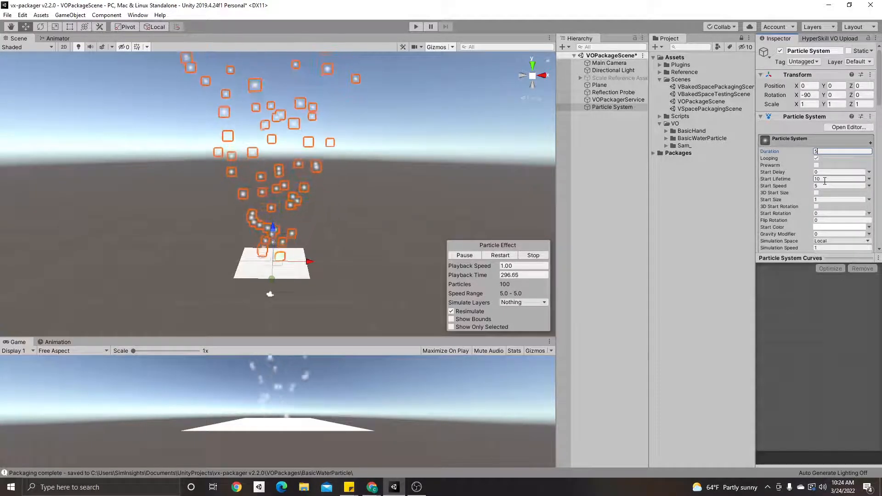
pyautogui.scroll(-3, 825, 181)
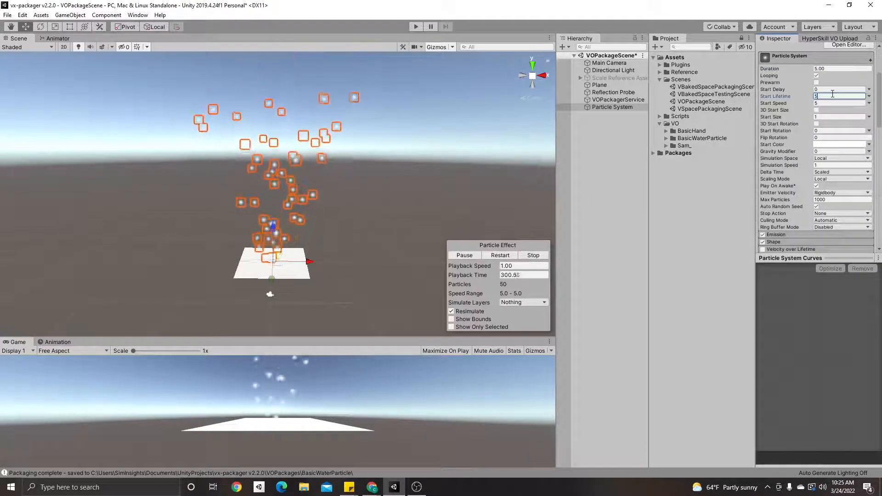
# Step: Enable Size over Lifetime on the particle system with a linear decreasing size curve, and collapse the component
pyautogui.scroll(-3, 833, 94)
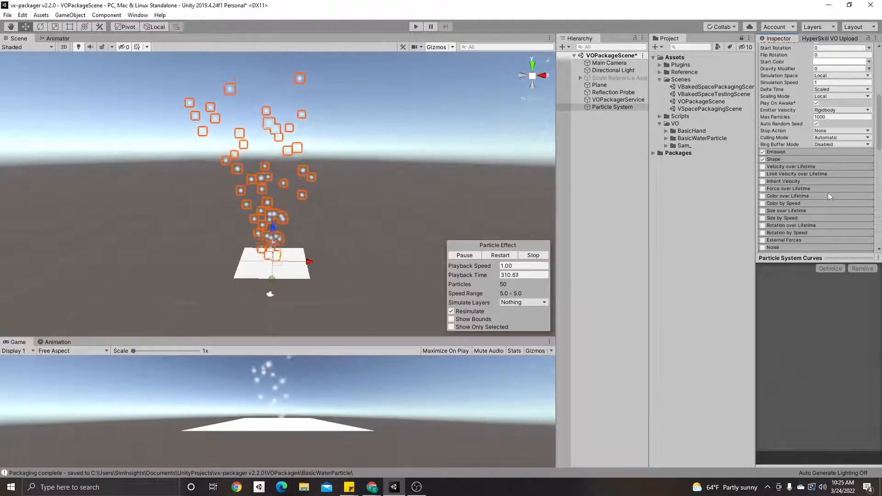
pyautogui.scroll(-3, 828, 192)
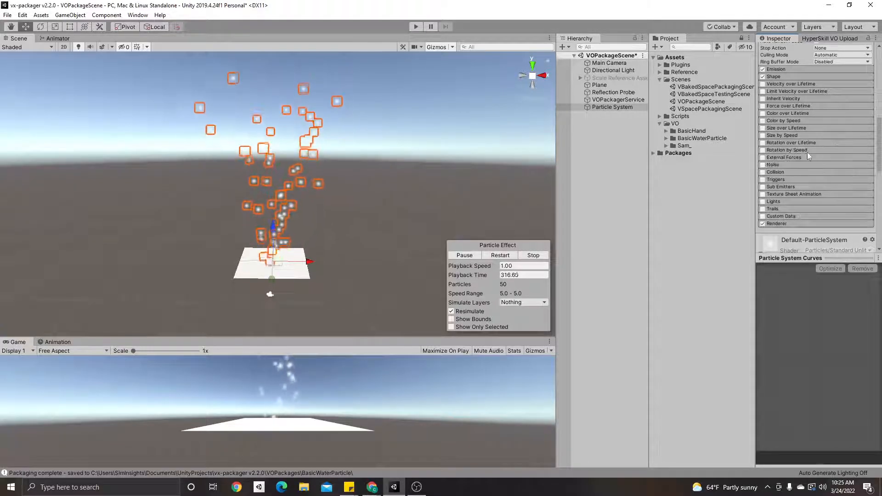
pyautogui.click(762, 128)
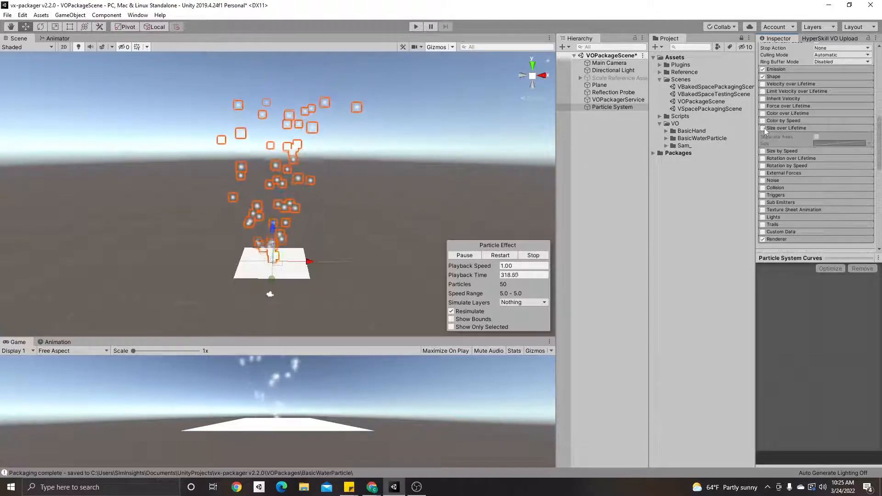
pyautogui.click(763, 128)
pyautogui.click(848, 144)
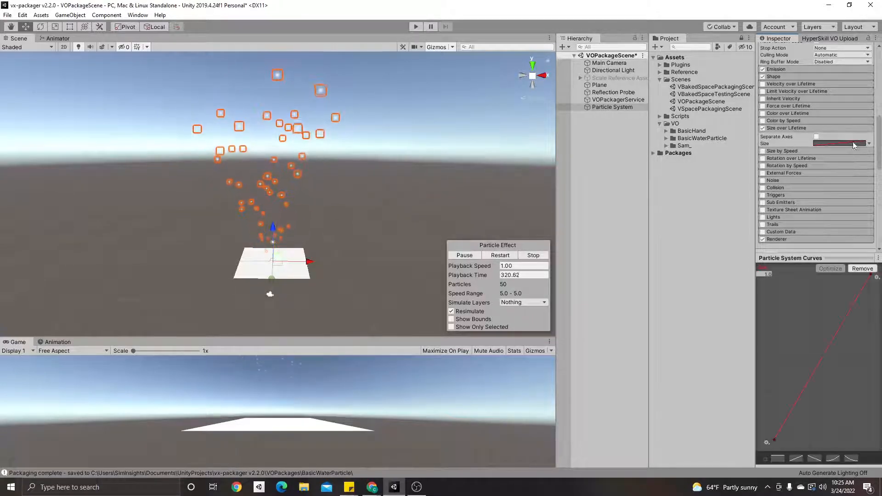
pyautogui.click(816, 459)
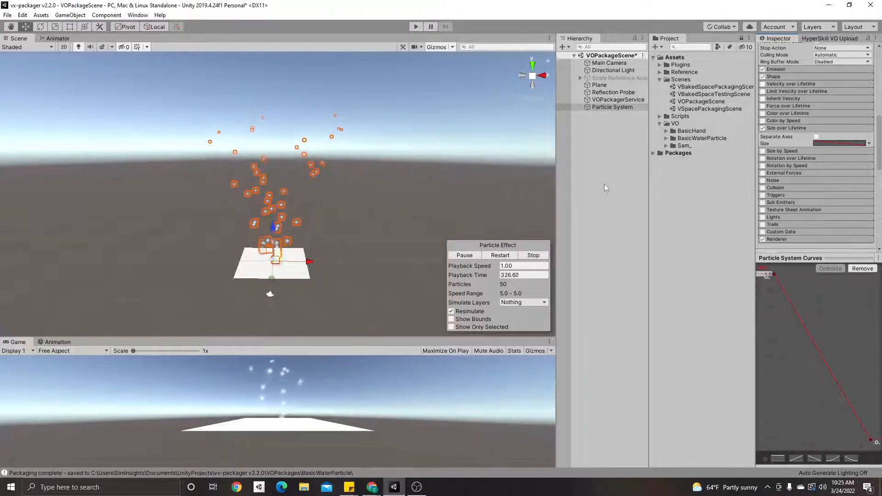
pyautogui.scroll(10, 823, 178)
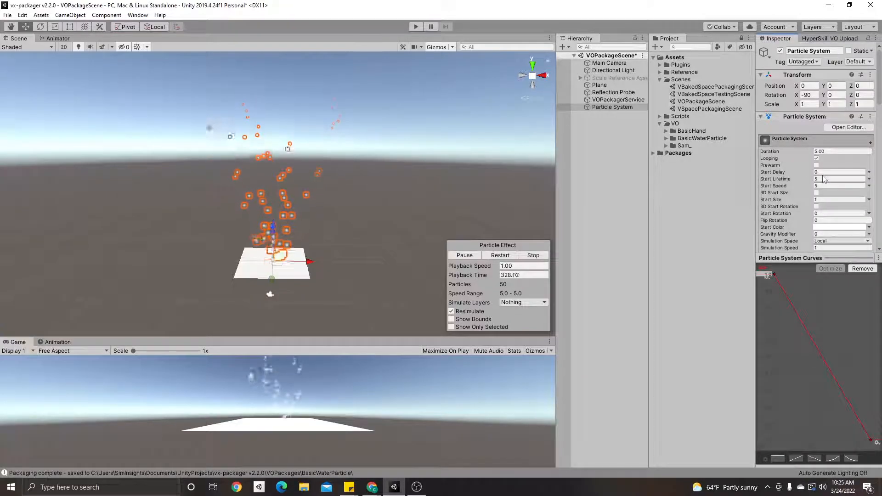
pyautogui.click(760, 117)
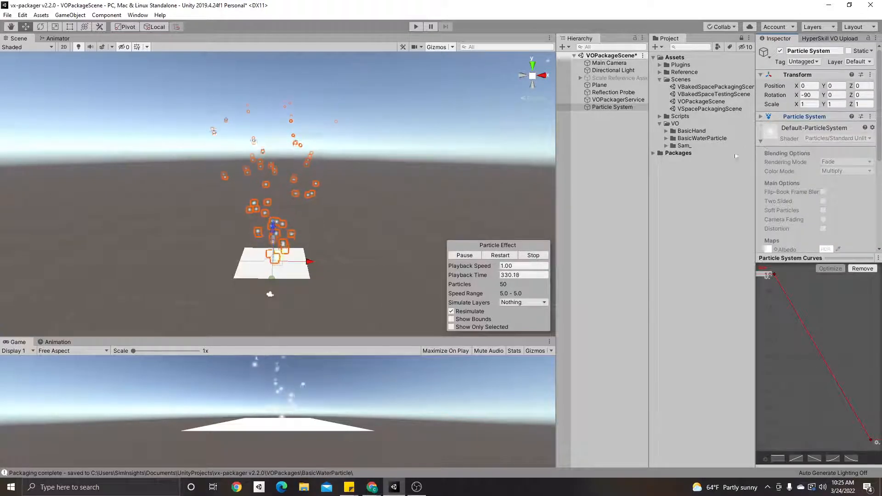
# Step: Create a folder named ParticleExample inside the VO folder
pyautogui.click(675, 123)
pyautogui.rightClick(675, 123)
pyautogui.moveTo(694, 132)
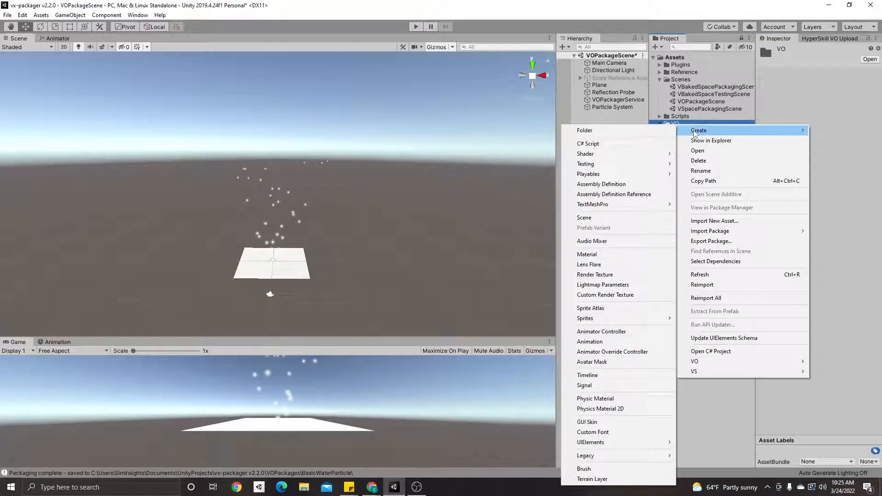
pyautogui.click(633, 131)
pyautogui.write('ParticleExample')
pyautogui.press('Return')
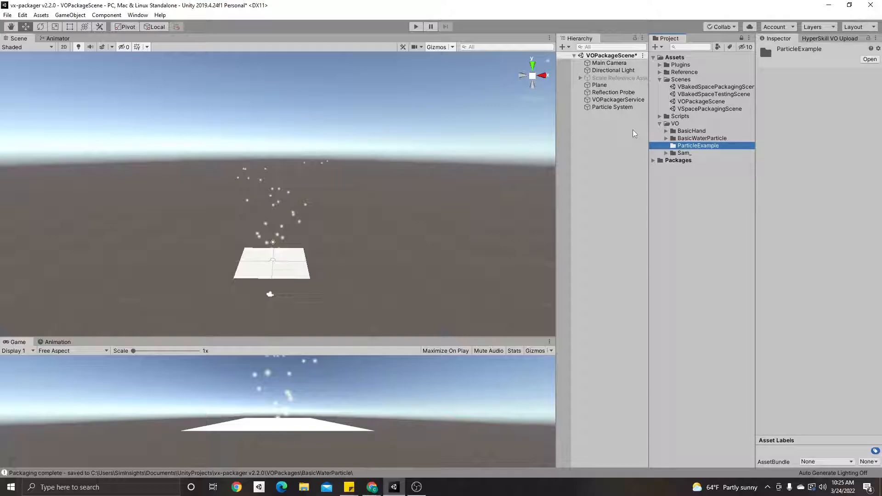
# Step: Create a subfolder named Materials inside the ParticleExample folder
pyautogui.rightClick(683, 147)
pyautogui.moveTo(688, 150)
pyautogui.click(602, 141)
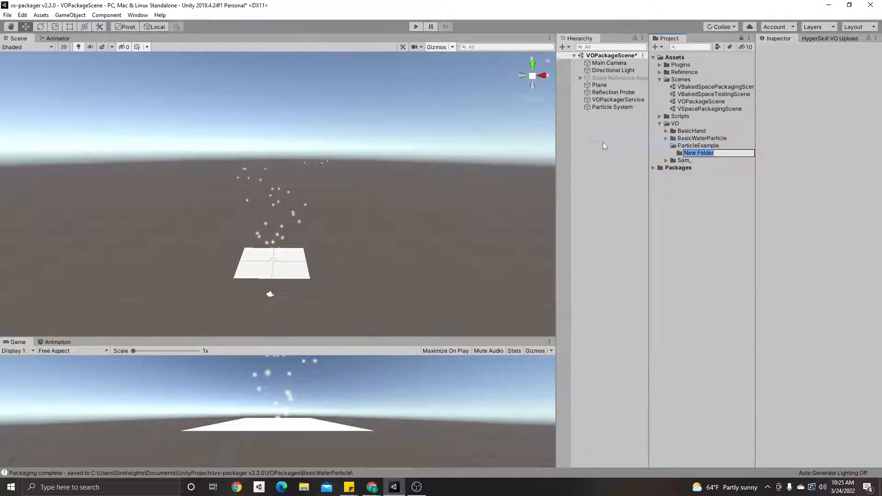
pyautogui.write('Materials')
pyautogui.press('Return')
# Step: Create a material named Particle Material in the Materials folder
pyautogui.rightClick(719, 153)
pyautogui.moveTo(739, 158)
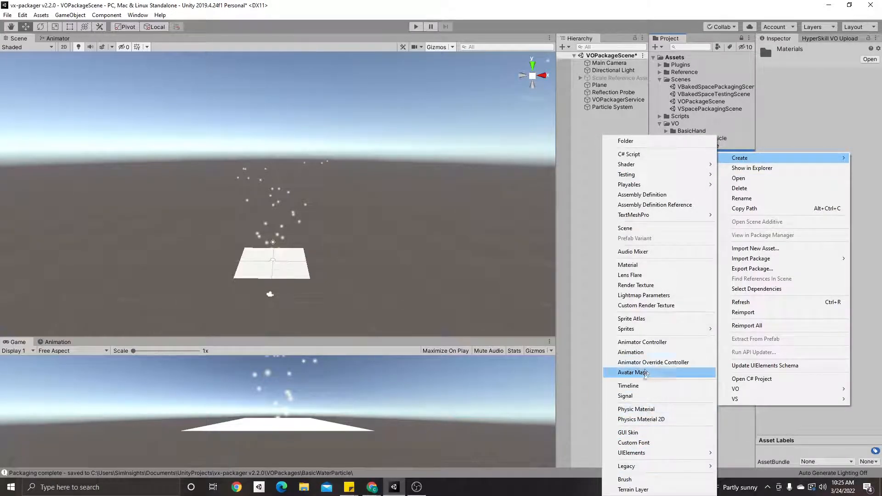
pyautogui.click(638, 265)
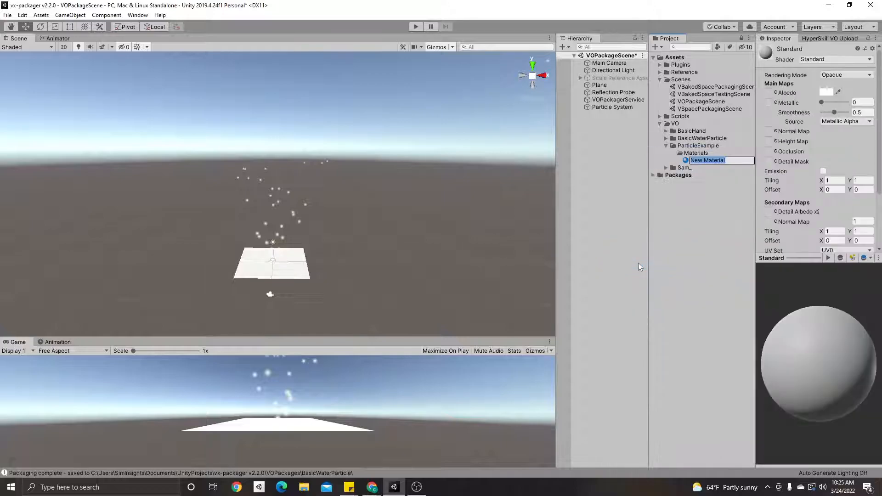
pyautogui.write('Particle Material')
pyautogui.press('Return')
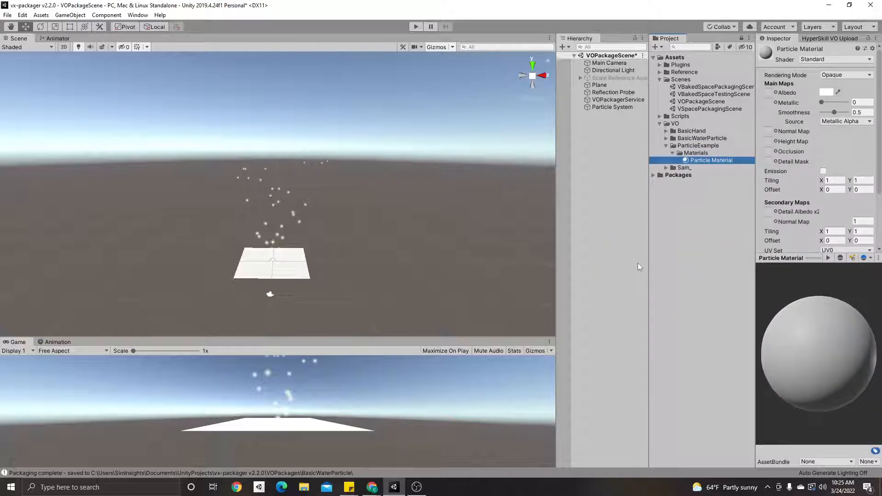
# Step: Set the albedo color of Particle Material to a bright cyan
pyautogui.click(825, 92)
pyautogui.click(616, 288)
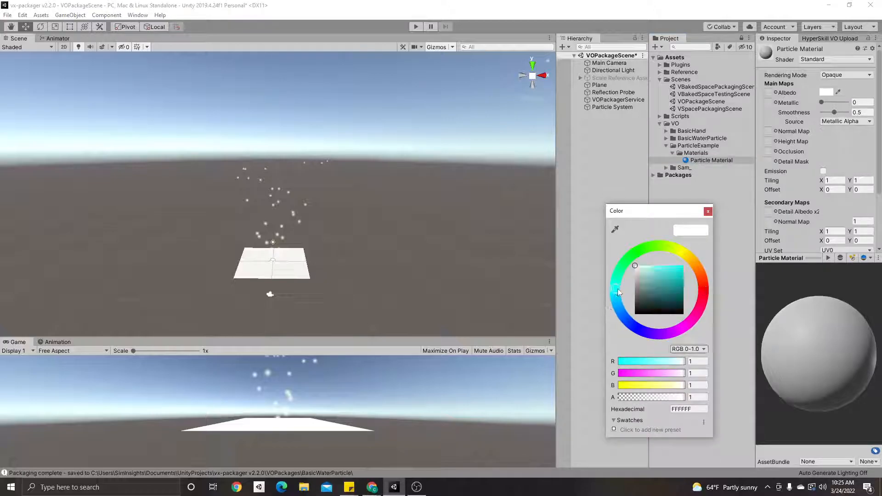
pyautogui.moveTo(665, 284); pyautogui.dragTo(706, 245)
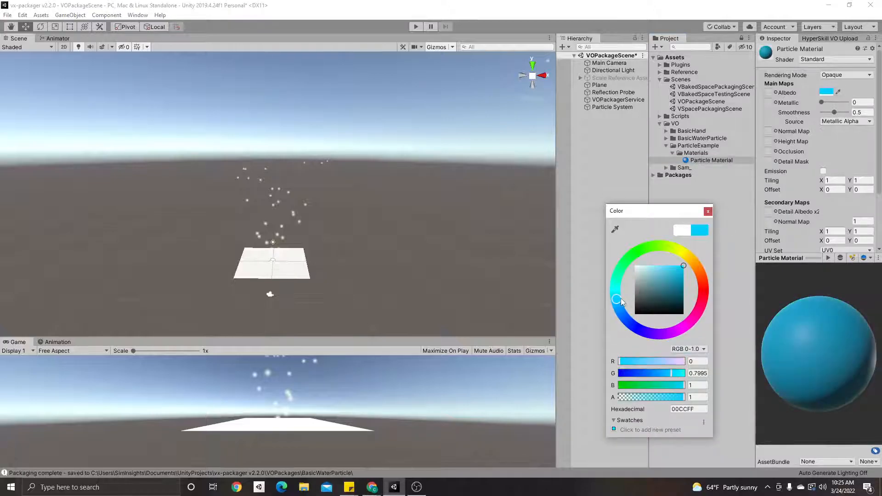
pyautogui.click(708, 211)
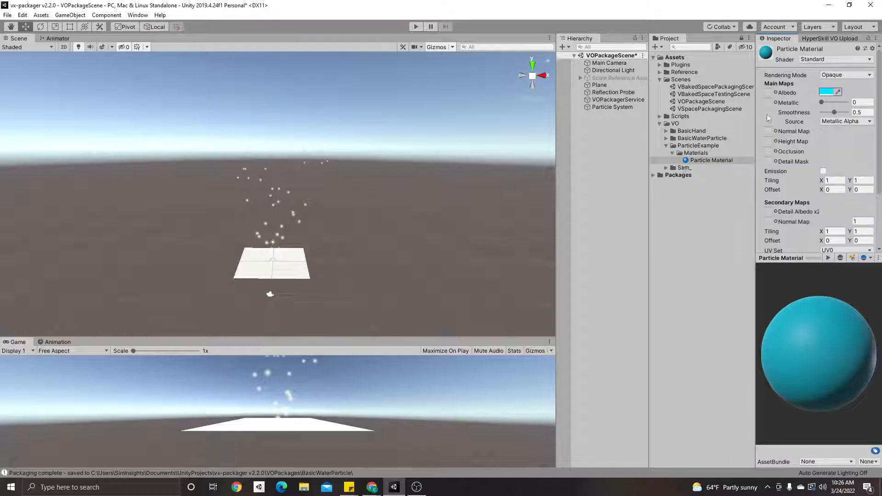
# Step: Apply Particle Material to the Particle System object and clear the selection
pyautogui.click(616, 107)
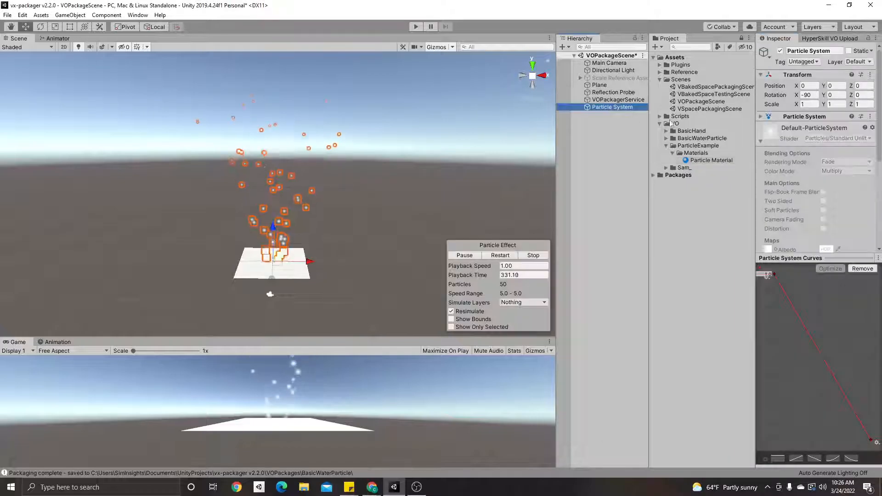
pyautogui.moveTo(613, 111); pyautogui.dragTo(604, 107)
pyautogui.click(604, 179)
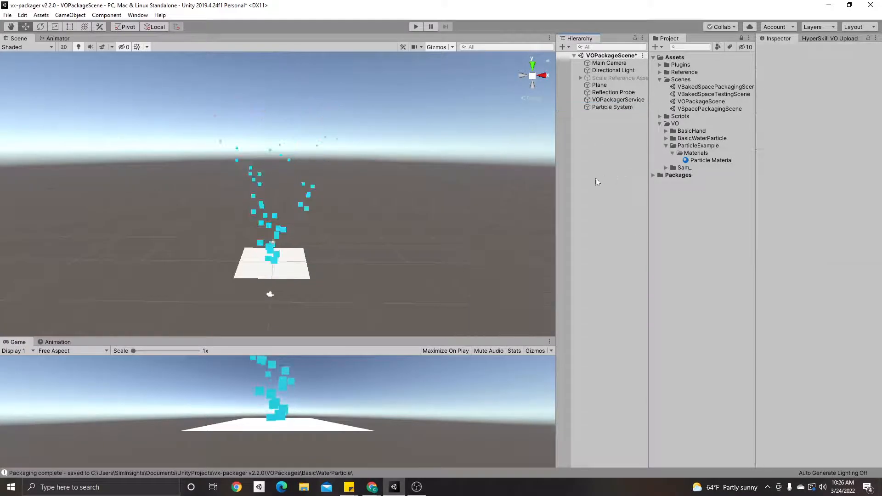
# Step: Set Particle Material's shader to Particles/Standard Unlit and its albedo texture to Default-Particle
pyautogui.click(706, 160)
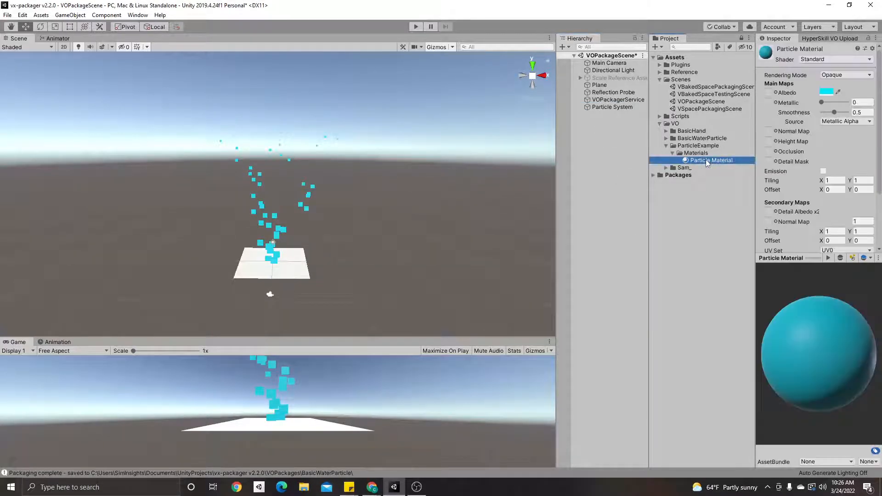
pyautogui.click(849, 61)
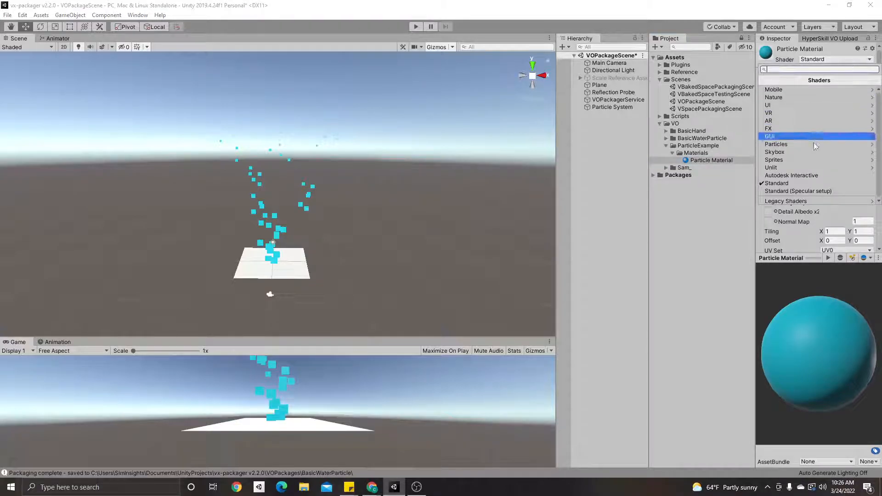
pyautogui.click(795, 143)
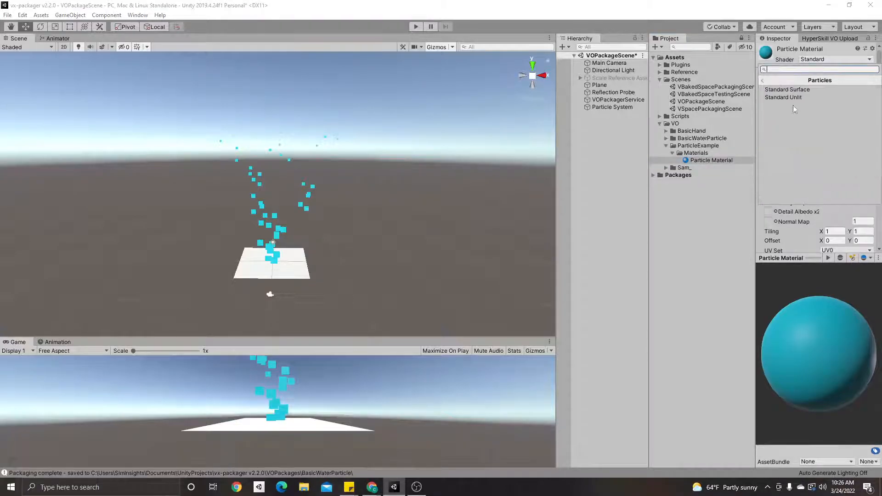
pyautogui.click(795, 98)
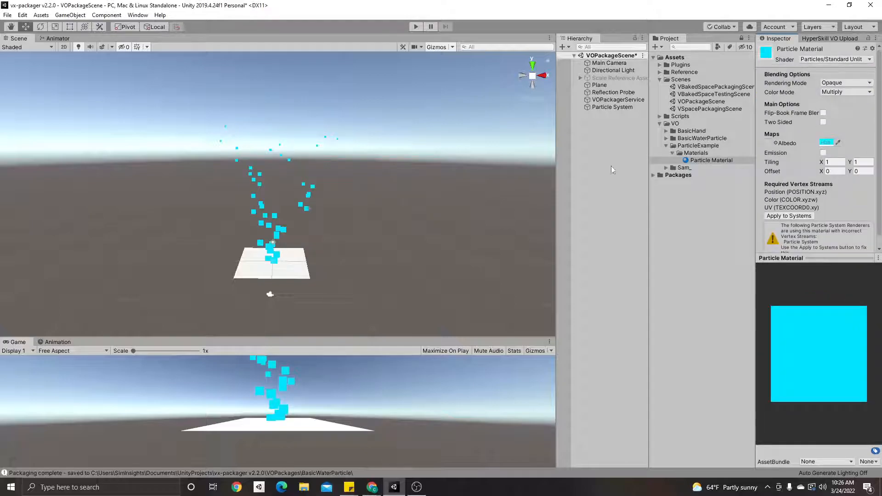
pyautogui.click(775, 143)
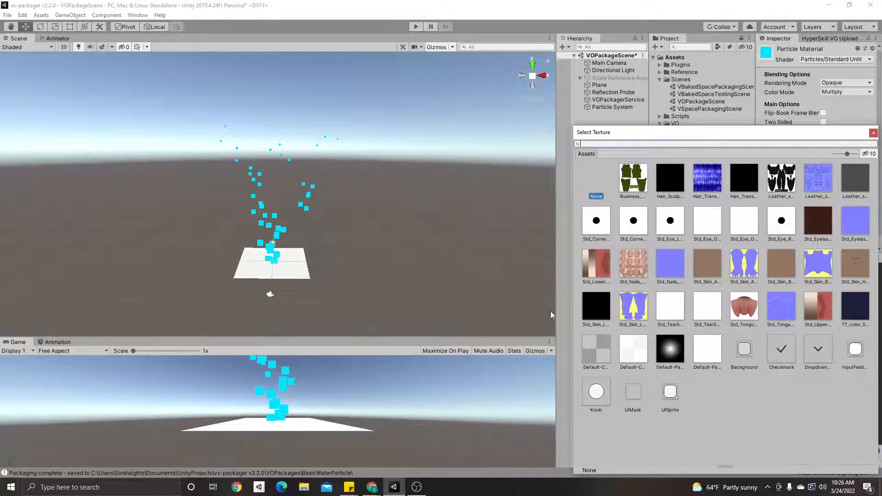
pyautogui.click(669, 350)
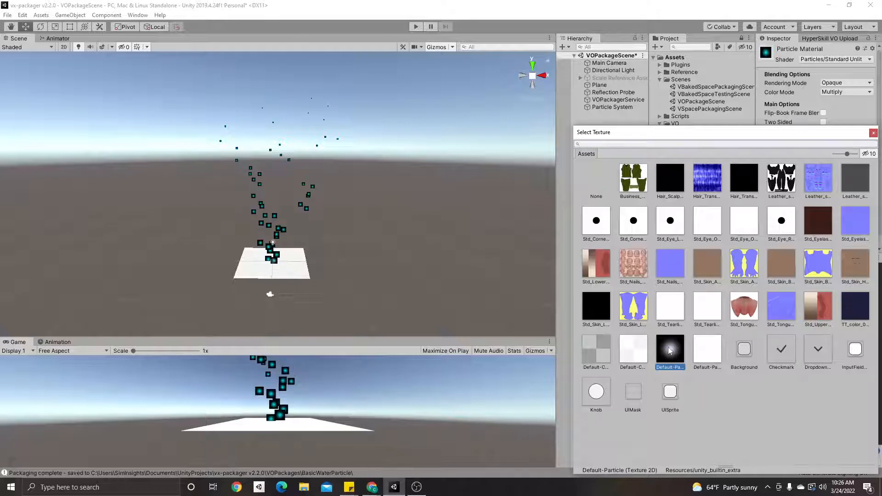
# Step: Set Particle Material's rendering mode to Transparent and enlarge the Game view to preview the Particle System
pyautogui.click(873, 133)
pyautogui.click(845, 82)
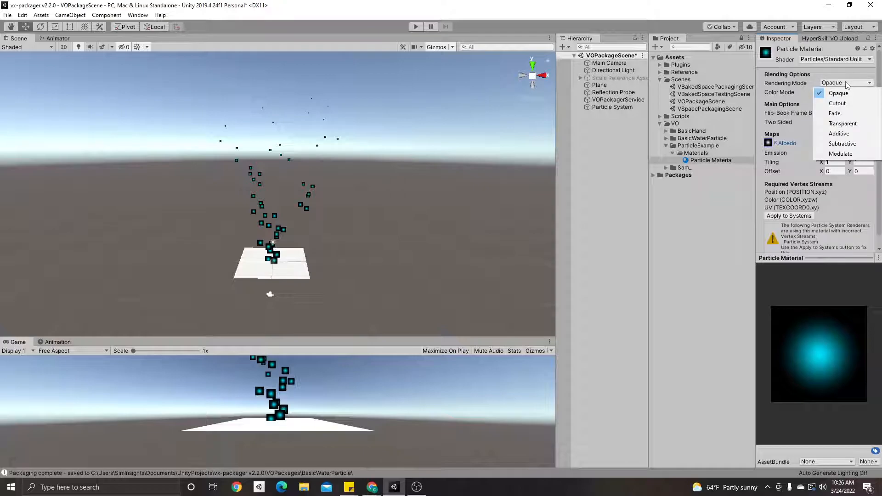
pyautogui.click(842, 123)
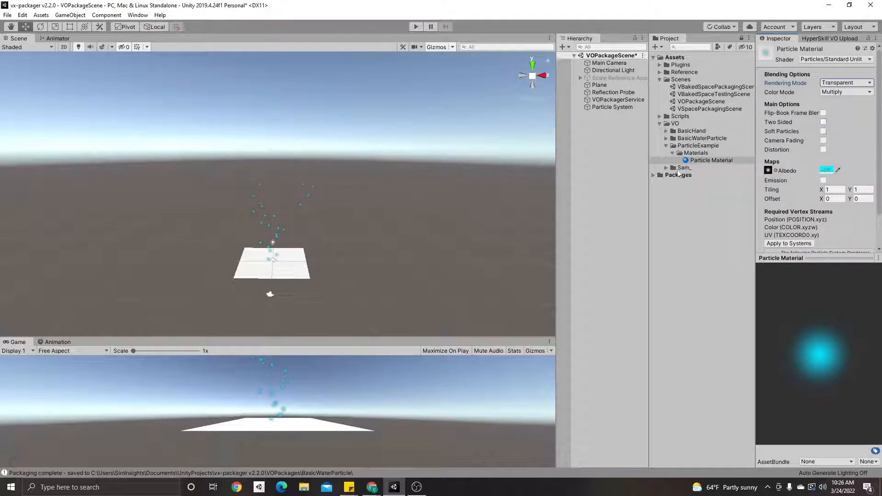
pyautogui.click(605, 105)
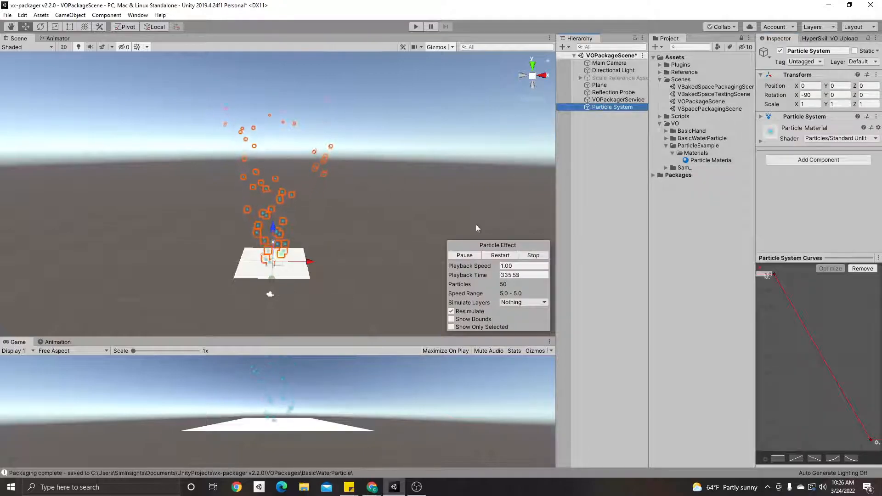
pyautogui.moveTo(378, 339); pyautogui.dragTo(367, 136)
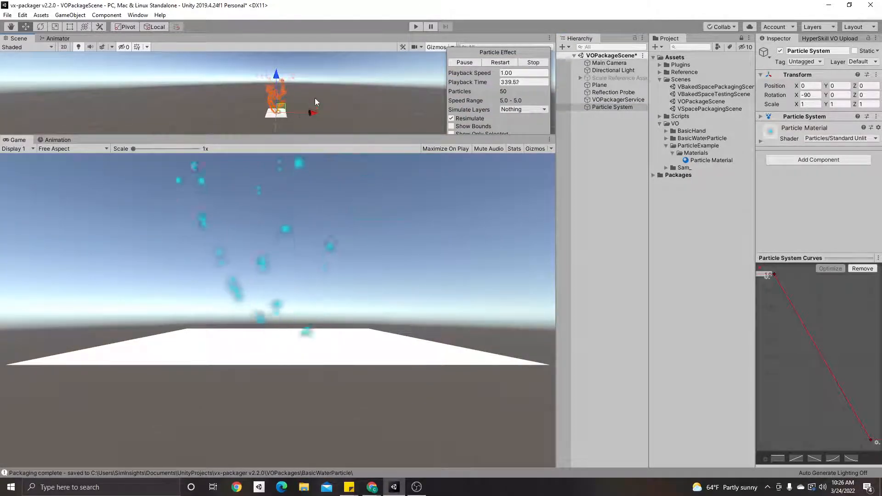
# Step: Create an empty object named ParticleExample with an empty child object named ScaleFactor
pyautogui.click(612, 146)
pyautogui.rightClick(602, 131)
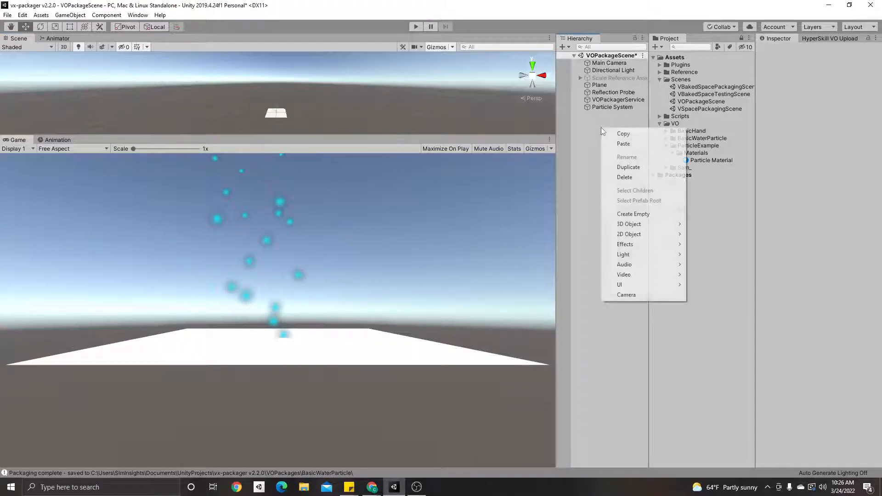
pyautogui.click(631, 215)
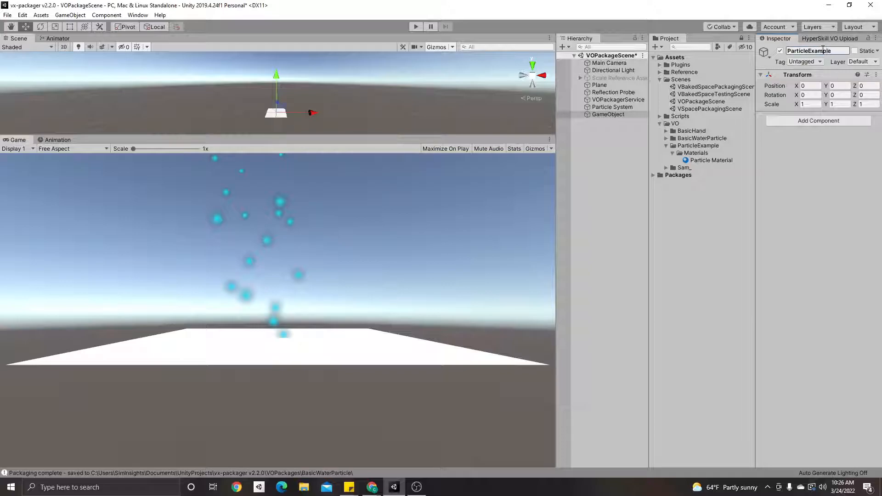
pyautogui.rightClick(624, 117)
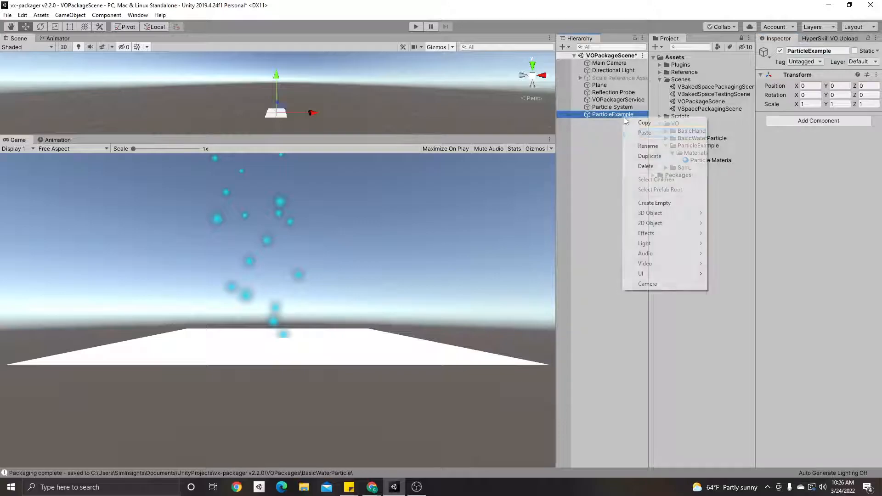
pyautogui.click(655, 203)
pyautogui.write('ScaleFactor')
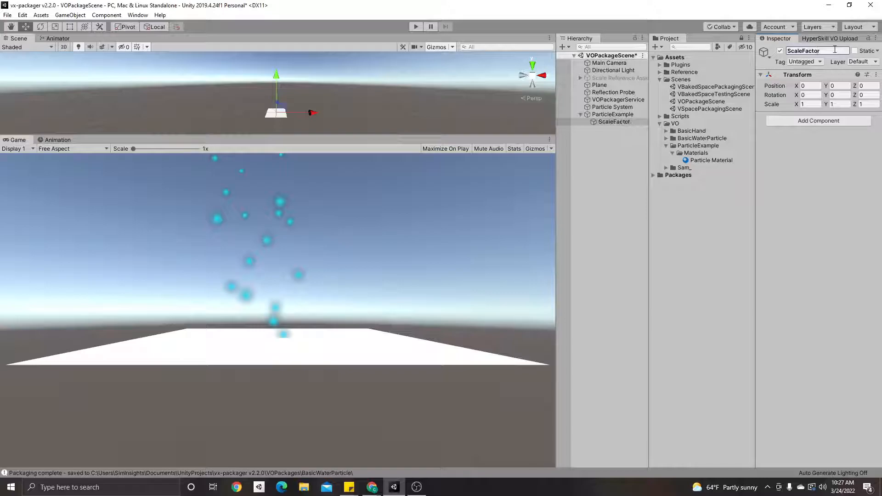
# Step: Nest Particle System under ScaleFactor and set its X rotation to 0
pyautogui.click(619, 109)
pyautogui.moveTo(619, 108); pyautogui.dragTo(623, 122)
pyautogui.doubleClick(811, 95)
pyautogui.write('0')
# Step: Set ScaleFactor's X rotation to 90
pyautogui.click(614, 114)
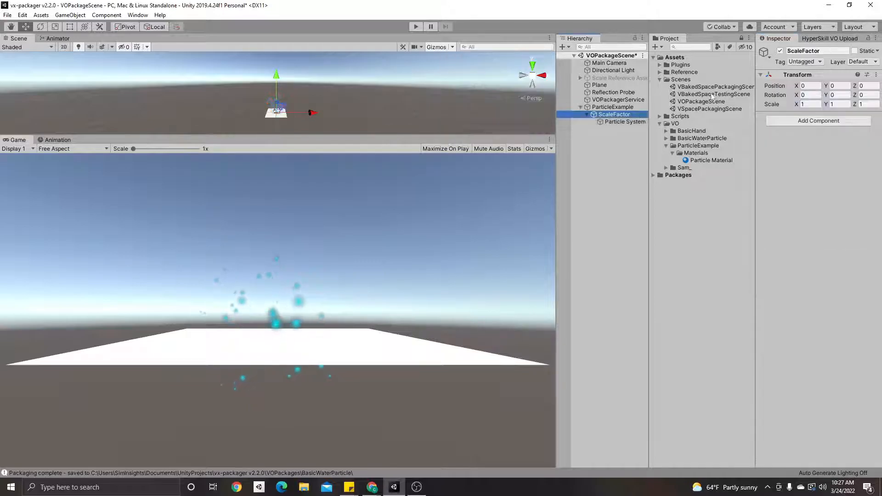
pyautogui.write('90')
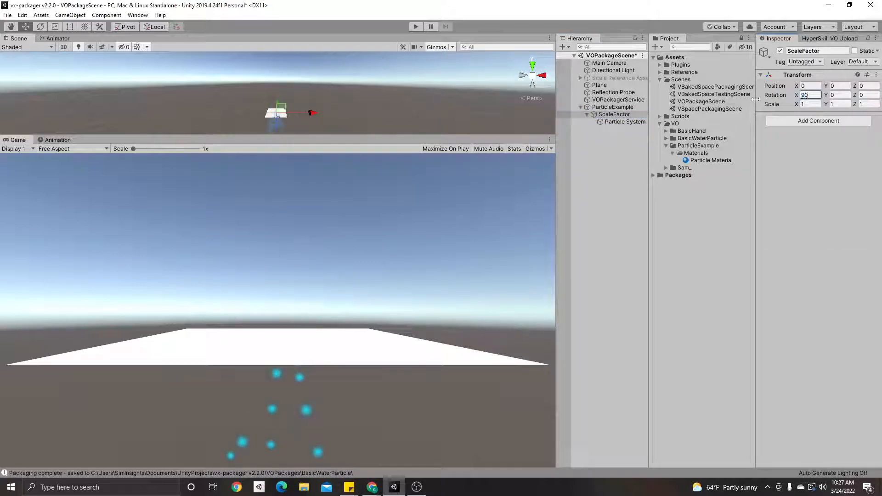
pyautogui.click(618, 123)
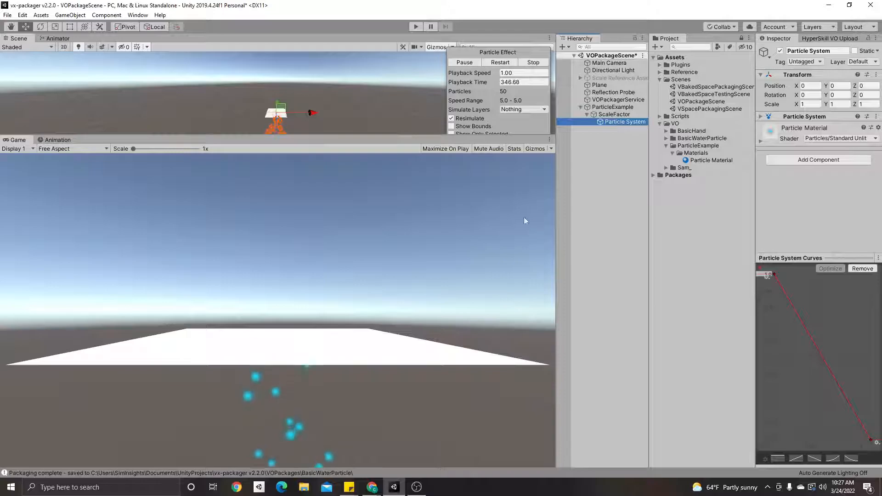
pyautogui.click(610, 183)
# Step: Raise ParticleExample above the plane along the vertical axis and enable Scale Reference Asset for size comparison
pyautogui.click(607, 107)
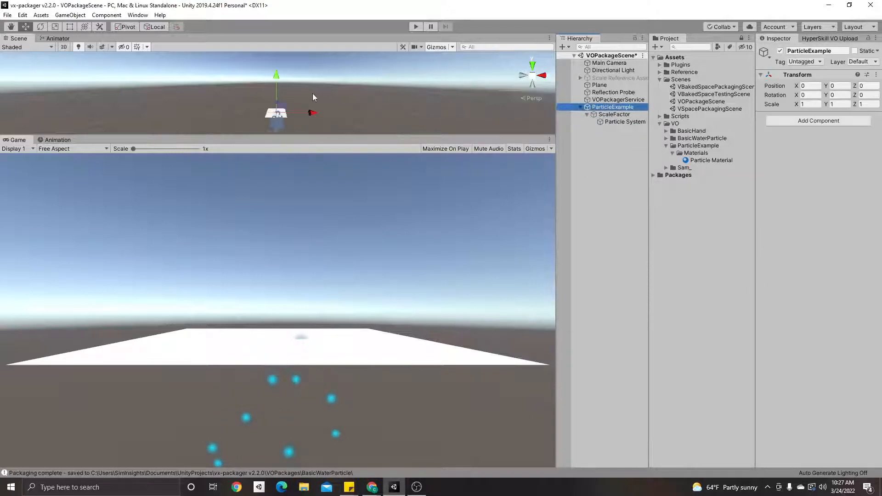
pyautogui.moveTo(279, 84)
pyautogui.mouseDown()
pyautogui.moveTo(286, 46)
pyautogui.moveTo(282, 77)
pyautogui.mouseUp()
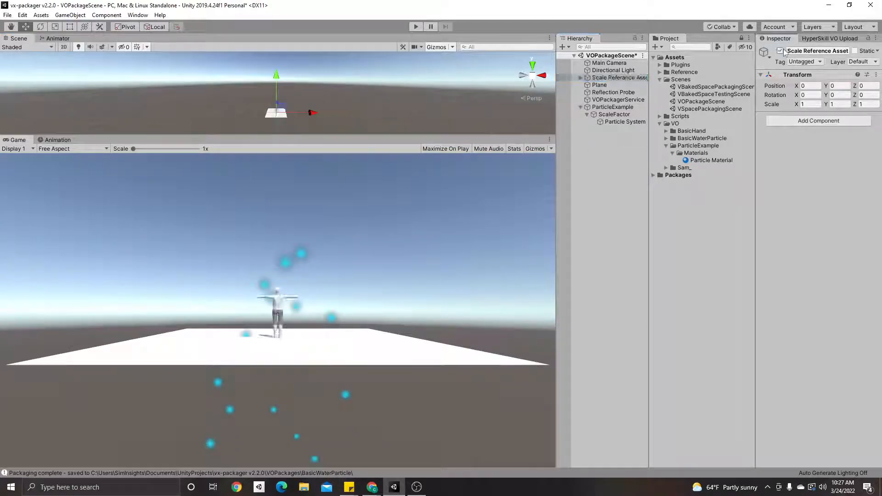
pyautogui.keyDown('alt'); pyautogui.moveTo(328, 113); pyautogui.dragTo(453, 84); pyautogui.keyUp('alt')
# Step: Set ScaleFactor's scale to 0.5 on all axes and check the particles against the reference figure
pyautogui.click(614, 114)
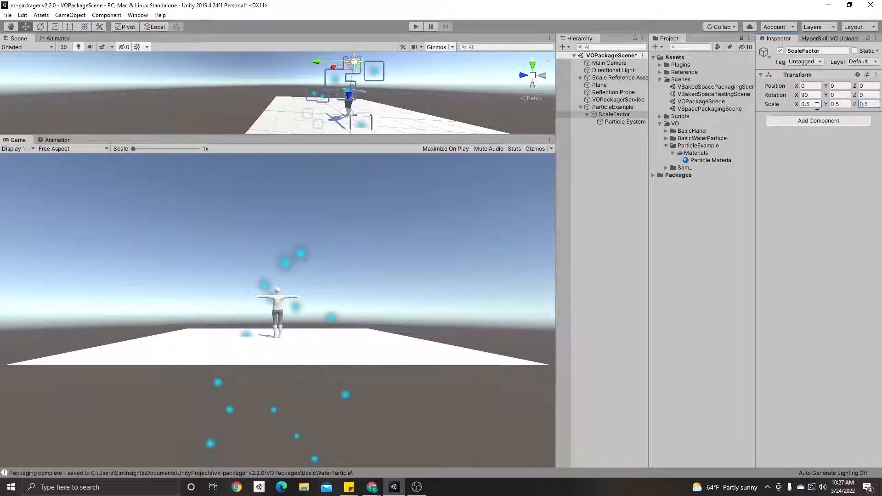
pyautogui.click(625, 121)
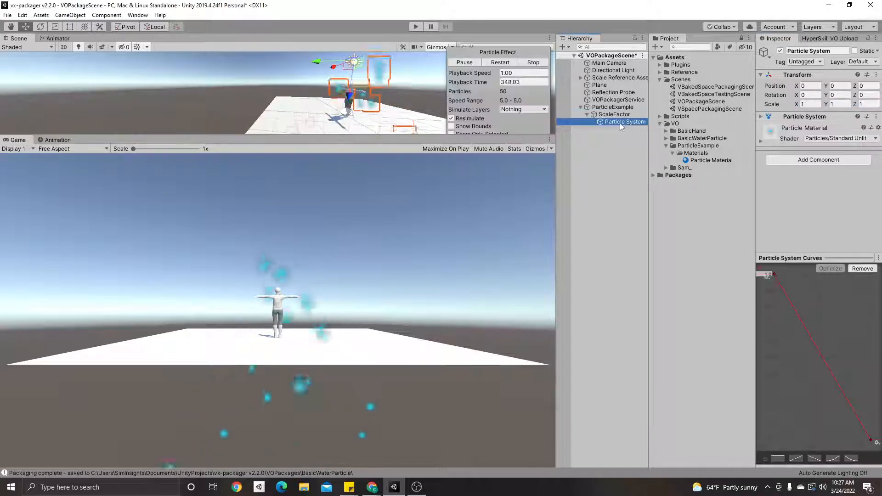
pyautogui.scroll(-3, 326, 109)
pyautogui.scroll(-3, 325, 105)
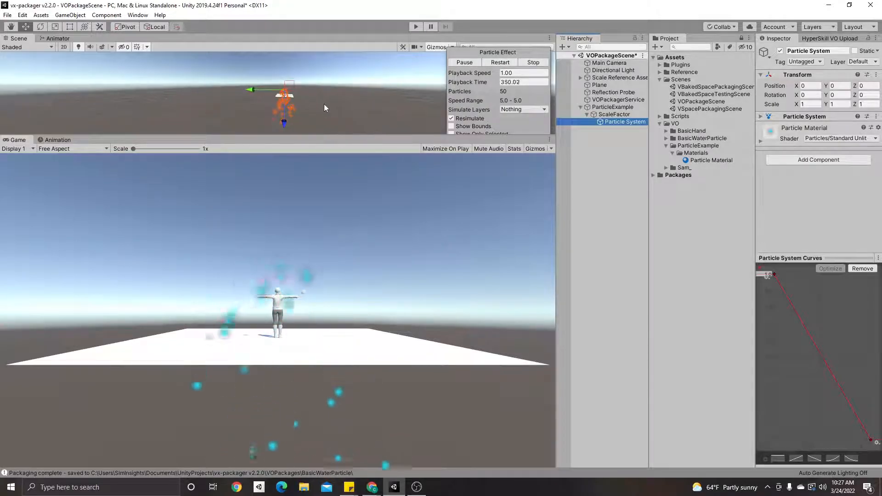
# Step: Set the scale of both ScaleFactor and Particle System to 0.1 on all axes
pyautogui.click(615, 114)
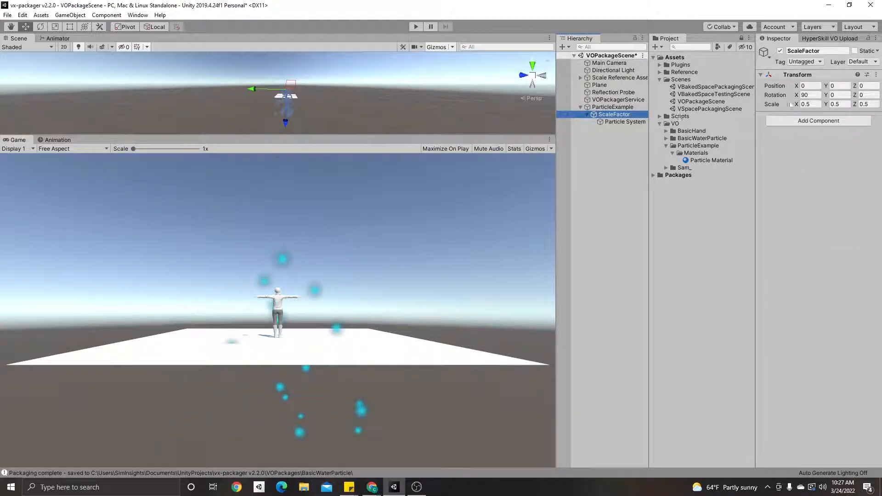
pyautogui.click(814, 104)
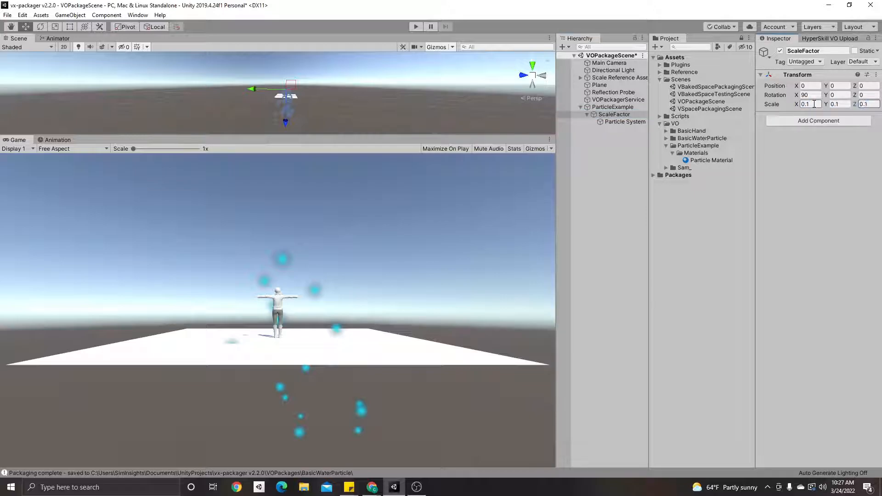
pyautogui.click(631, 122)
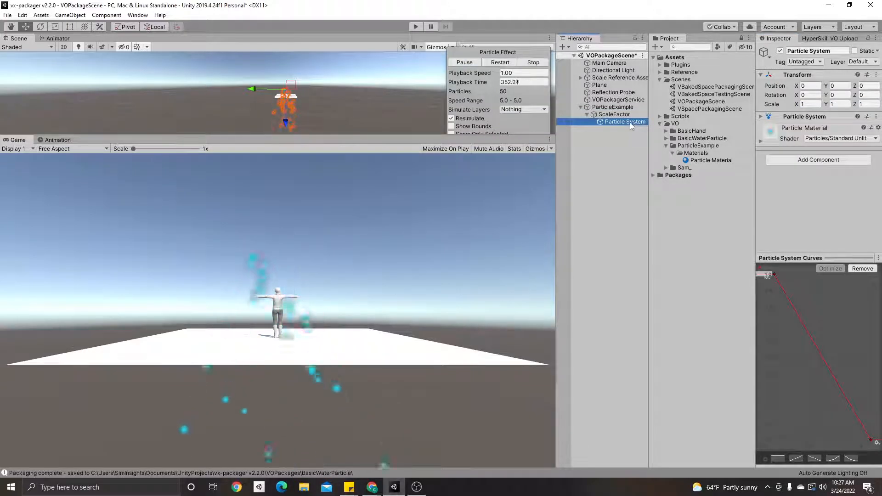
pyautogui.click(810, 104)
pyautogui.write('0.1')
pyautogui.press('Tab')
pyautogui.write('0')
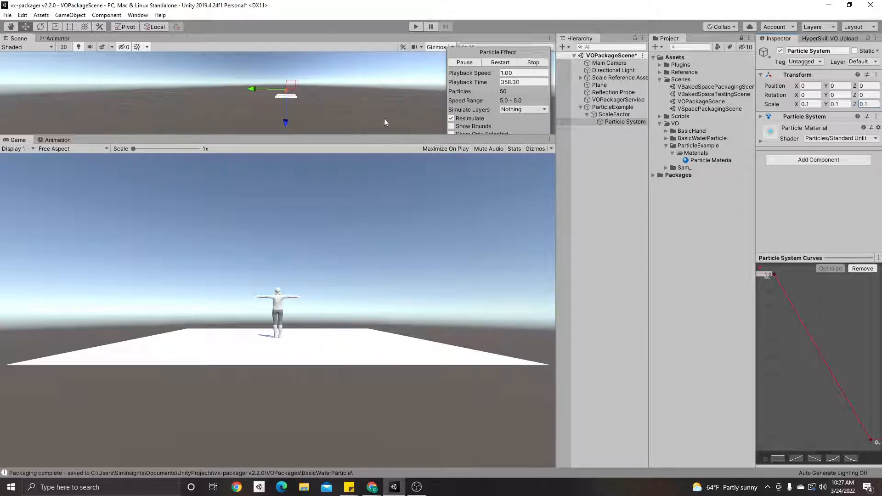
# Step: Examine the scaled particles beside the reference figure and compare the transforms of ScaleFactor and Particle System
pyautogui.keyDown('alt'); pyautogui.moveTo(316, 89); pyautogui.dragTo(338, 78); pyautogui.keyUp('alt')
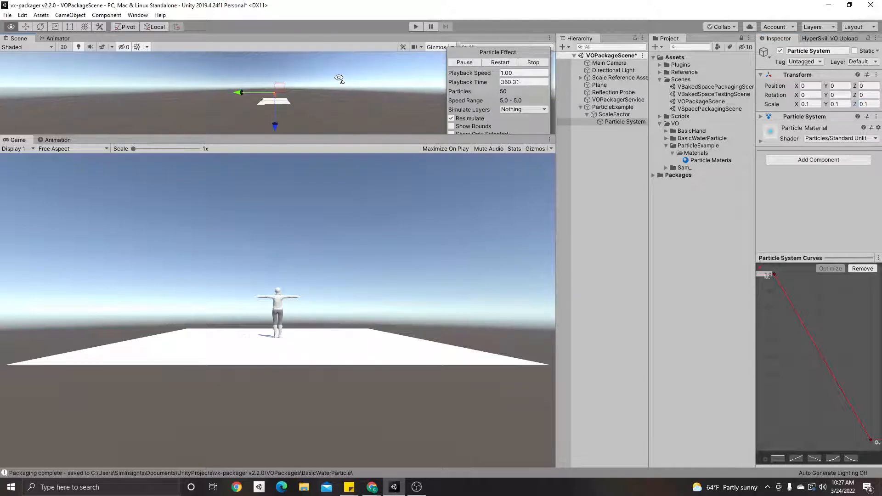
pyautogui.press('w')
pyautogui.moveTo(337, 78); pyautogui.dragTo(362, 84, button='right')
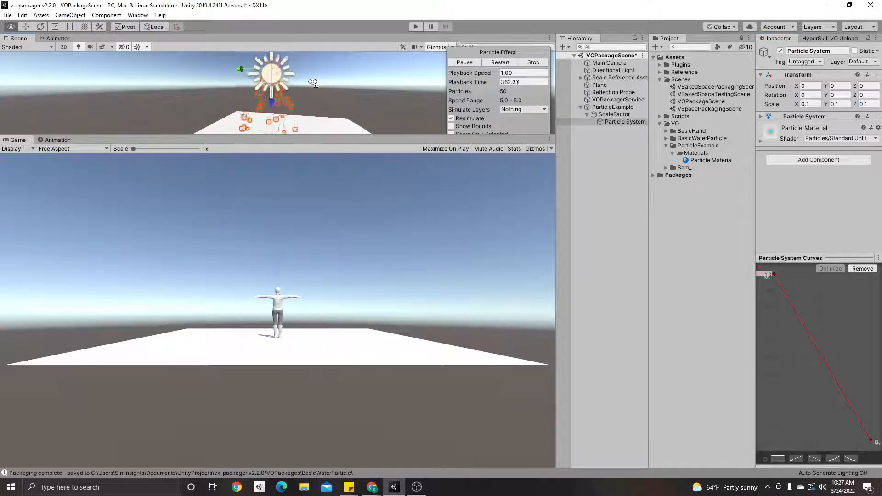
pyautogui.click(615, 114)
pyautogui.click(624, 123)
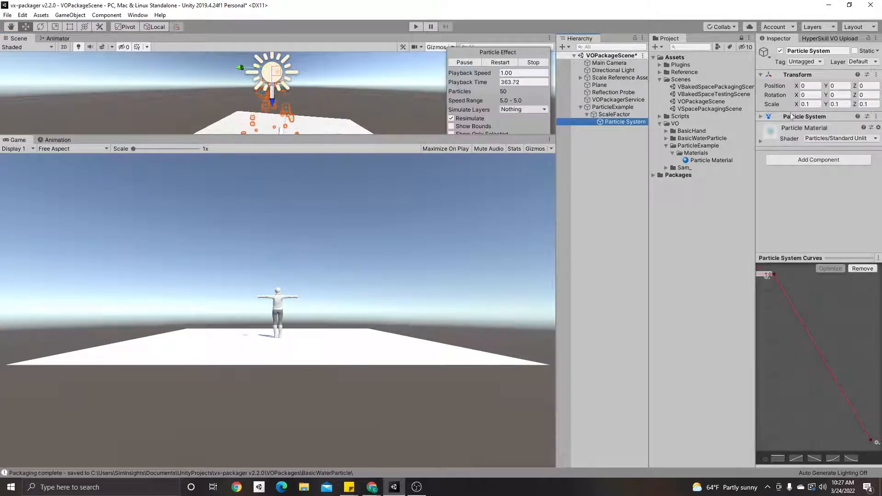
pyautogui.press('Up')
pyautogui.click(812, 104)
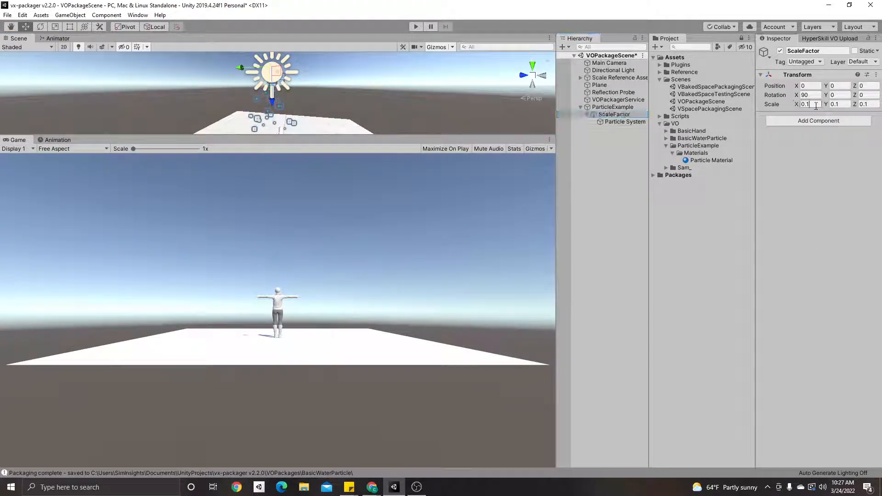
pyautogui.click(619, 122)
pyautogui.keyDown('alt'); pyautogui.moveTo(282, 109); pyautogui.dragTo(442, 106); pyautogui.keyUp('alt')
pyautogui.click(610, 100)
pyautogui.click(617, 115)
pyautogui.click(621, 128)
pyautogui.click(621, 117)
pyautogui.click(622, 124)
pyautogui.moveTo(332, 99); pyautogui.dragTo(341, 49, button='right')
# Step: Move ParticleExample vertically to a Y position of about 2.06, above the reference figure
pyautogui.click(613, 108)
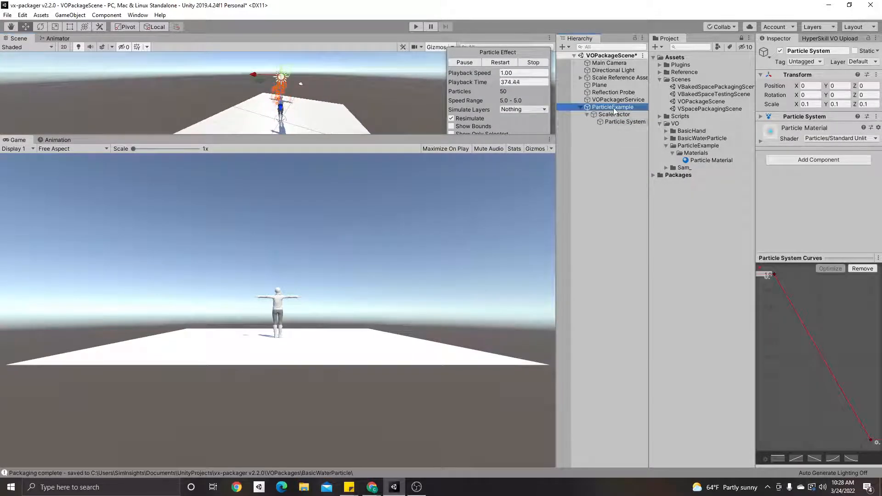
pyautogui.moveTo(345, 98); pyautogui.dragTo(344, 76, button='right')
pyautogui.moveTo(284, 62); pyautogui.dragTo(281, 74)
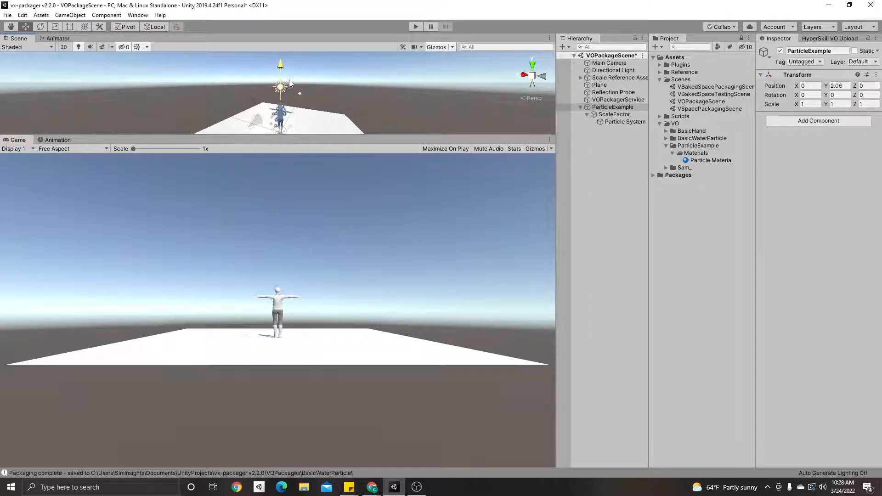
# Step: Inspect the Particle System around the reference figure up close in an enlarged Scene view
pyautogui.click(639, 122)
pyautogui.moveTo(308, 101); pyautogui.dragTo(373, 148, button='right')
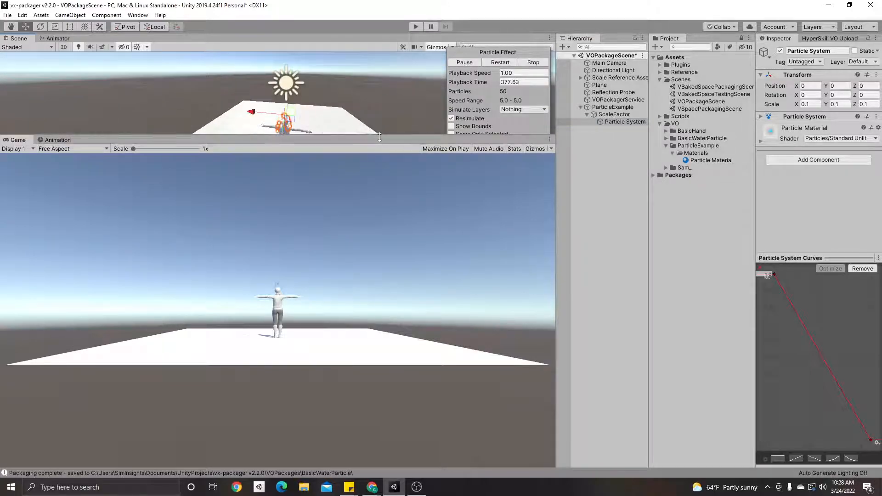
pyautogui.moveTo(377, 135); pyautogui.dragTo(377, 340)
pyautogui.moveTo(349, 209); pyautogui.dragTo(345, 194, button='middle')
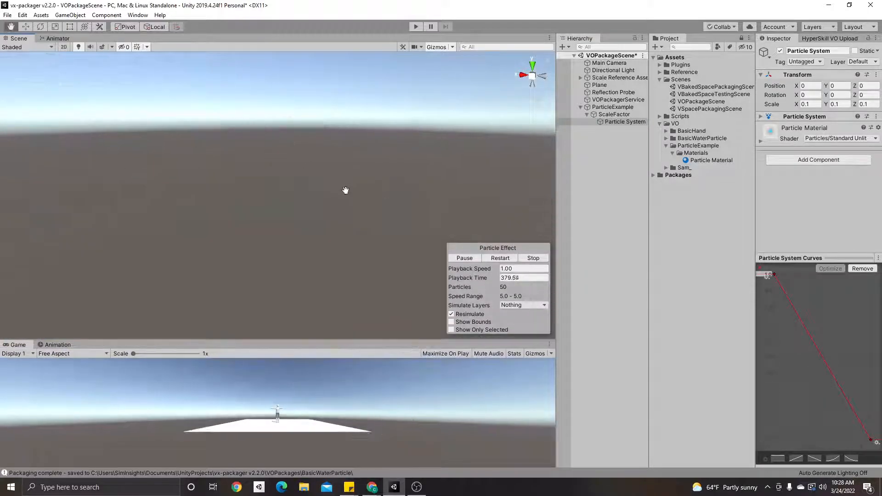
pyautogui.moveTo(368, 216); pyautogui.dragTo(391, 118, button='right')
pyautogui.press('w')
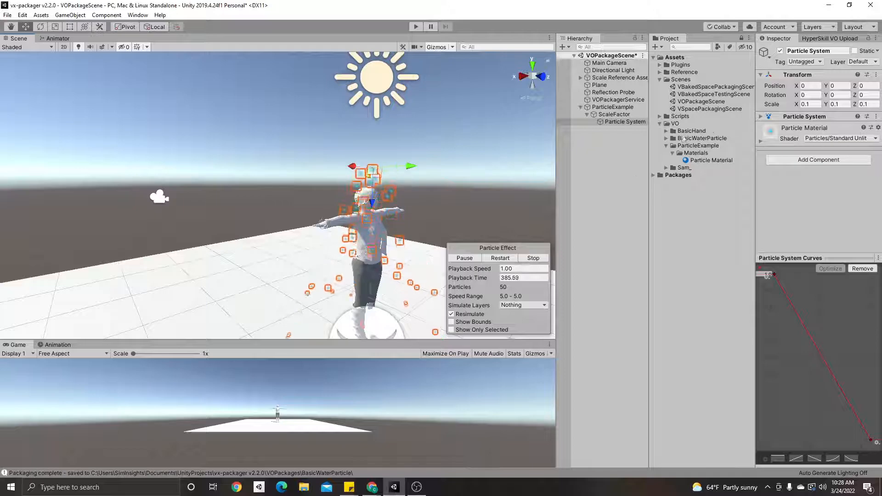
pyautogui.click(801, 117)
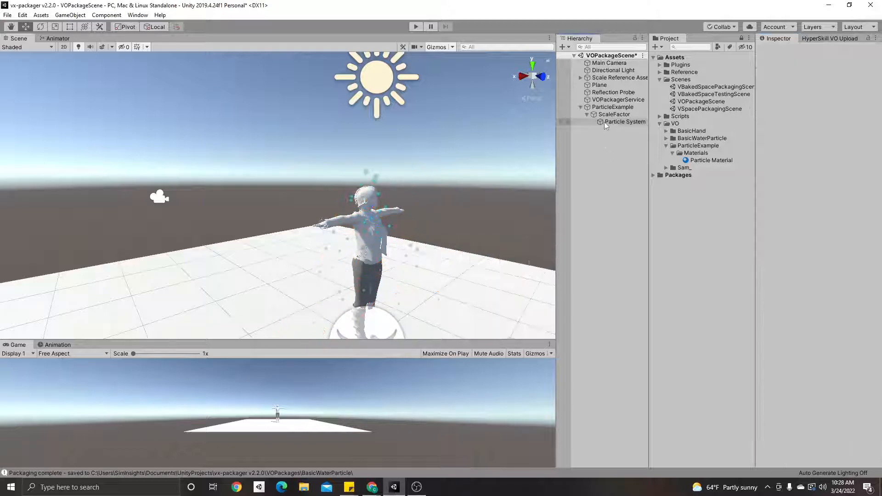
# Step: Save ParticleExample as a prefab in the ParticleExample folder and set the prefab's Y position to 0
pyautogui.click(606, 107)
pyautogui.moveTo(609, 111); pyautogui.dragTo(677, 147)
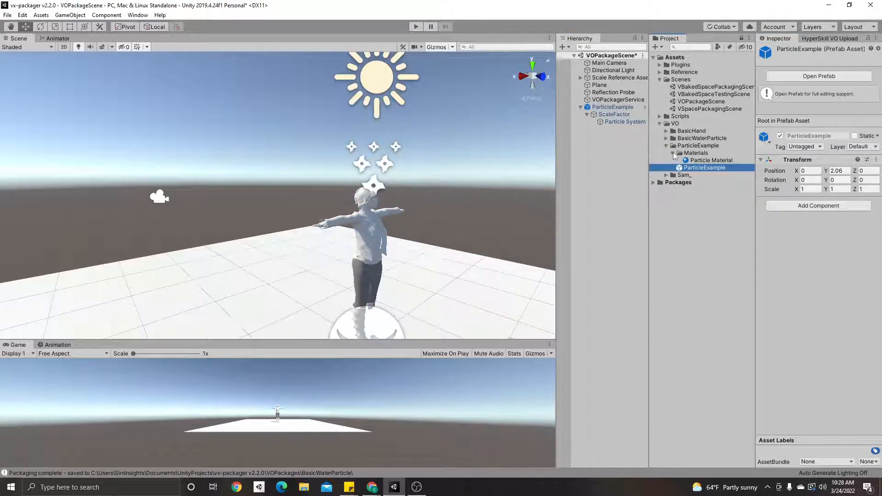
pyautogui.click(673, 153)
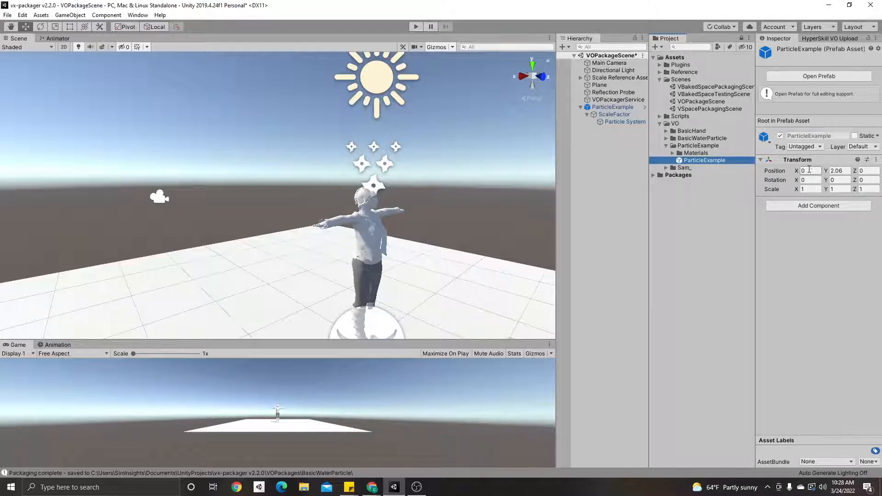
pyautogui.click(834, 172)
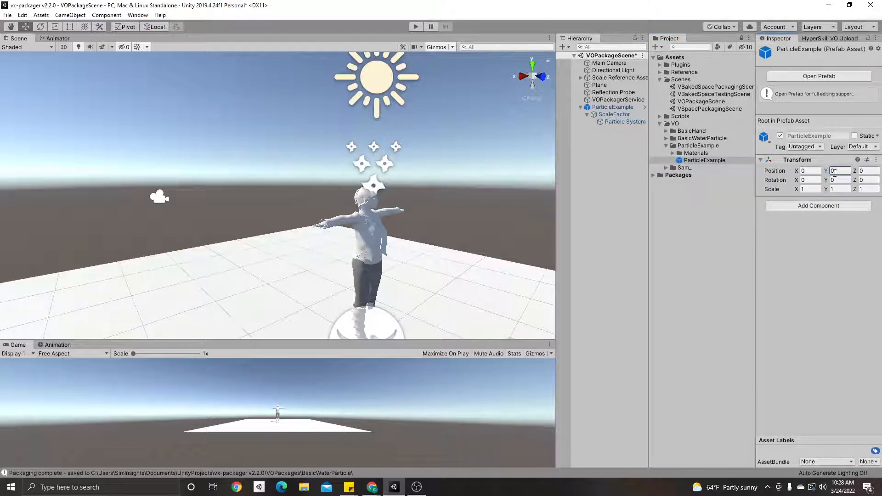